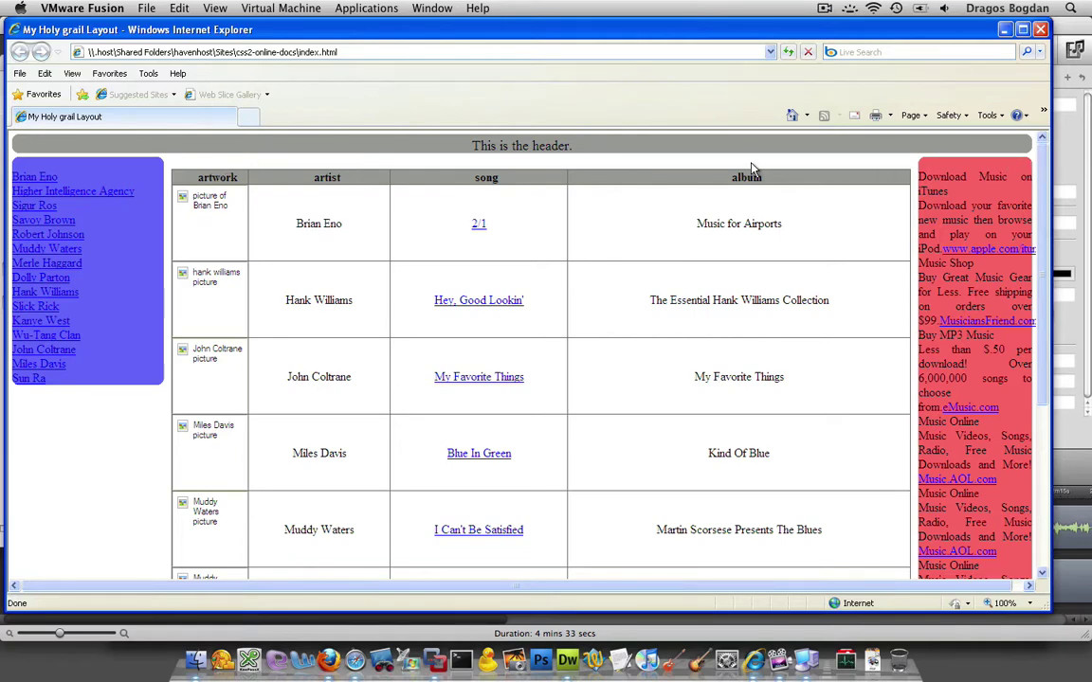
scroll(951, 322, down, 5)
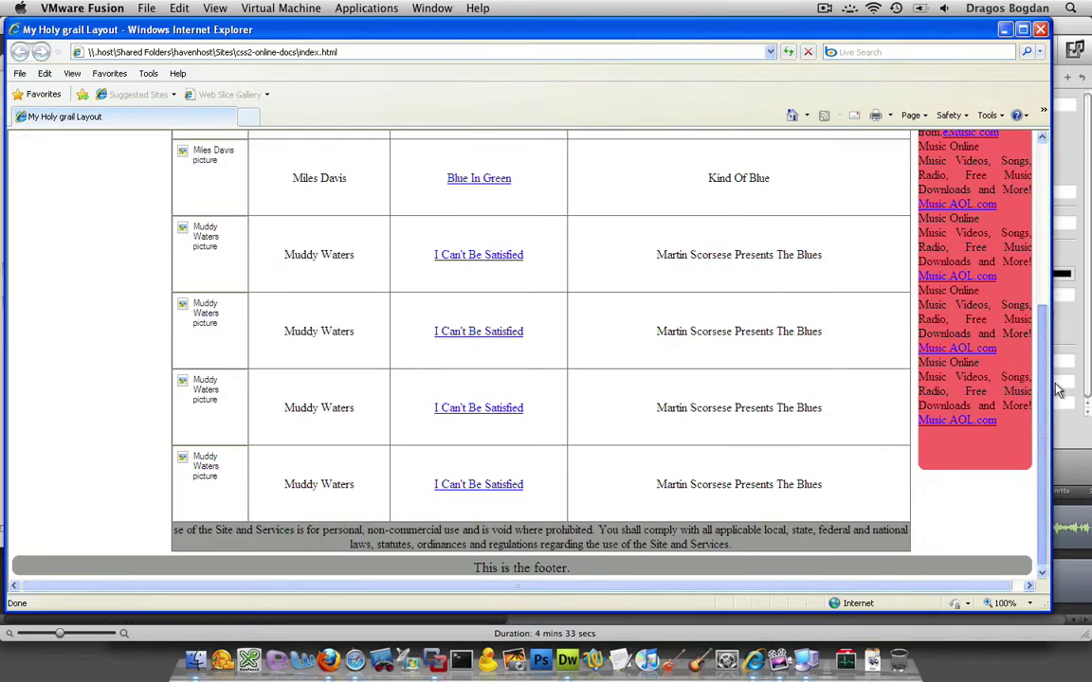
scroll(948, 313, up, 5)
scroll(948, 313, up, 3)
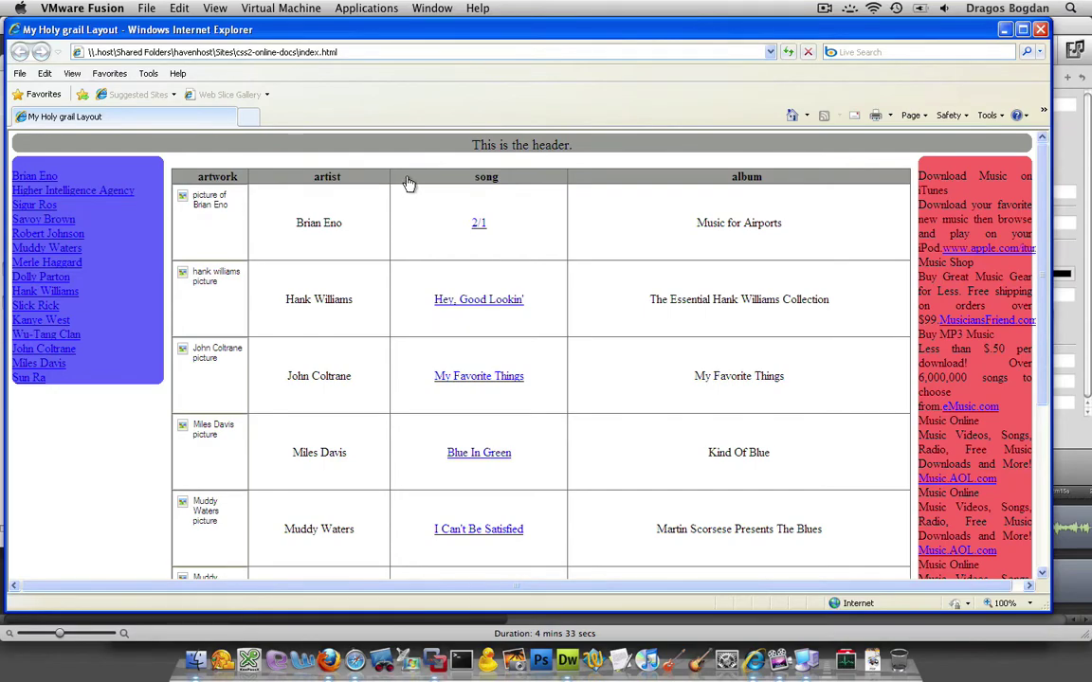
- Review the Internet Explorer layout page from header to footer, then bring up Dreamweaver
key(F9)
- Show the main.css #center table rule (width 98%, auto side margins) in Dreamweaver's code
click(206, 246)
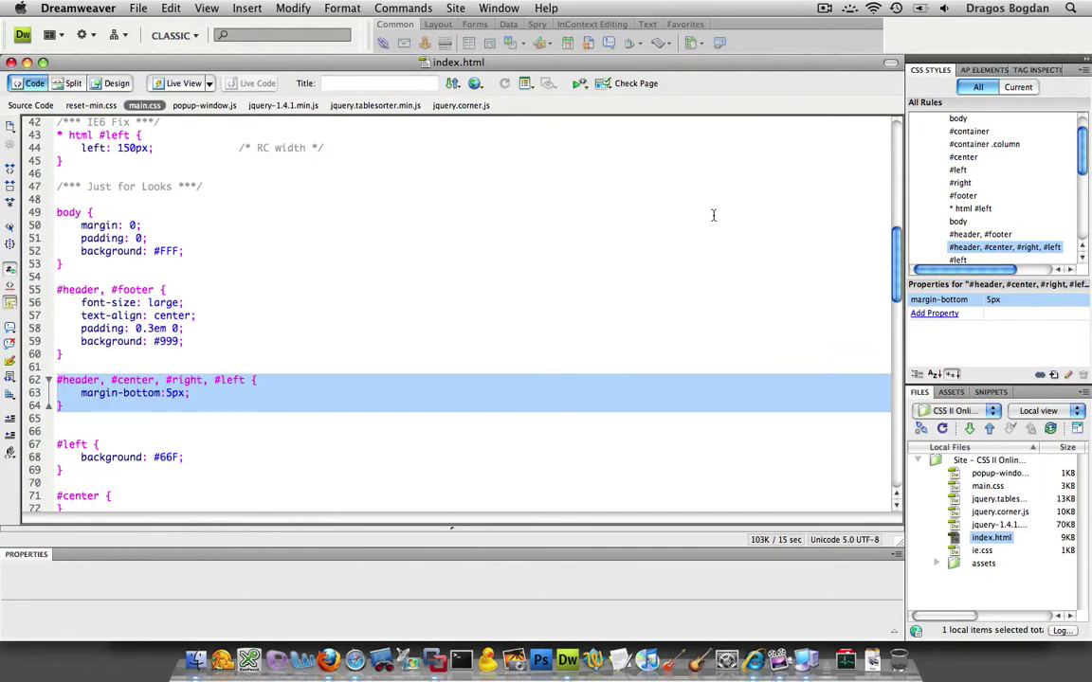
click(1089, 161)
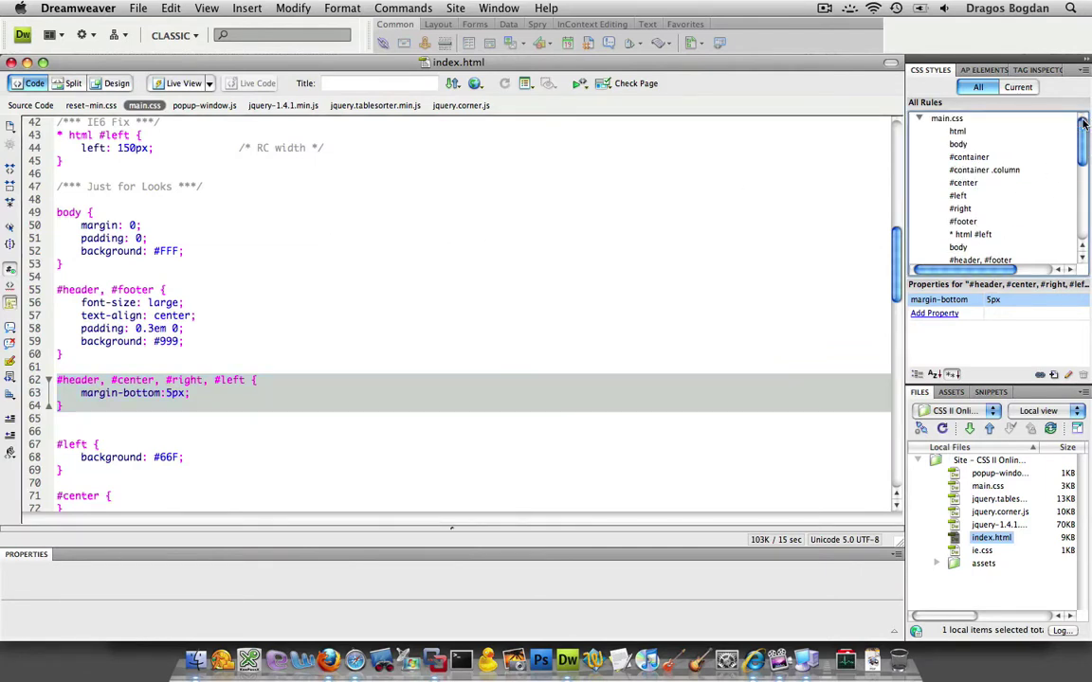
drag(1082, 142, 1077, 210)
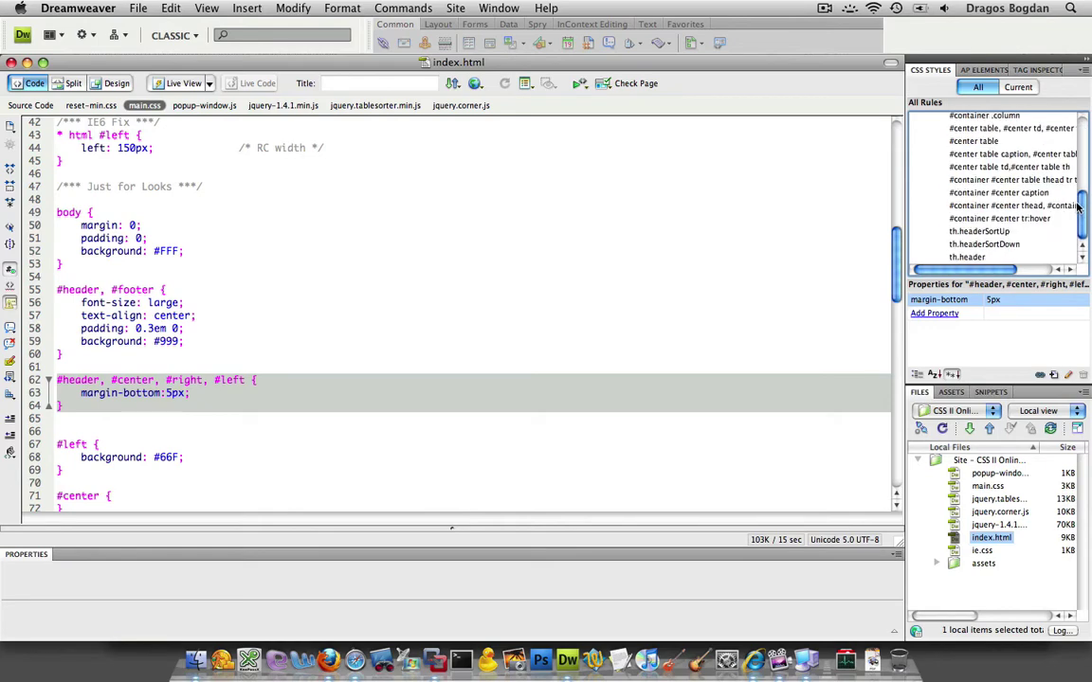
double_click(957, 141)
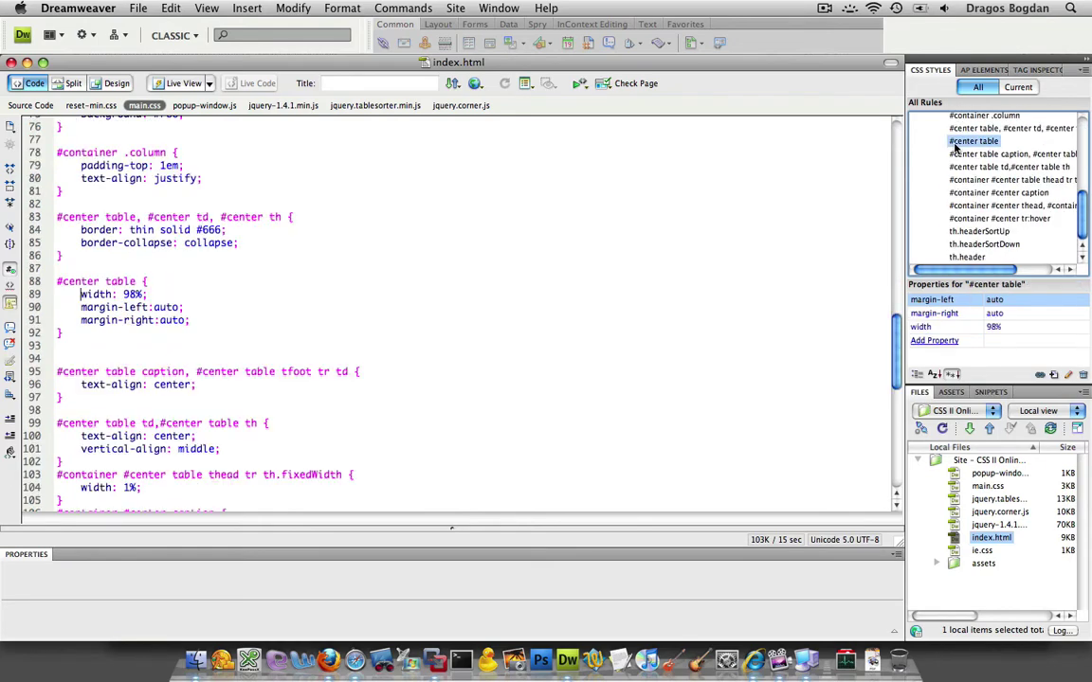
- Add a margin-top of -15px to the #center table rule
click(921, 341)
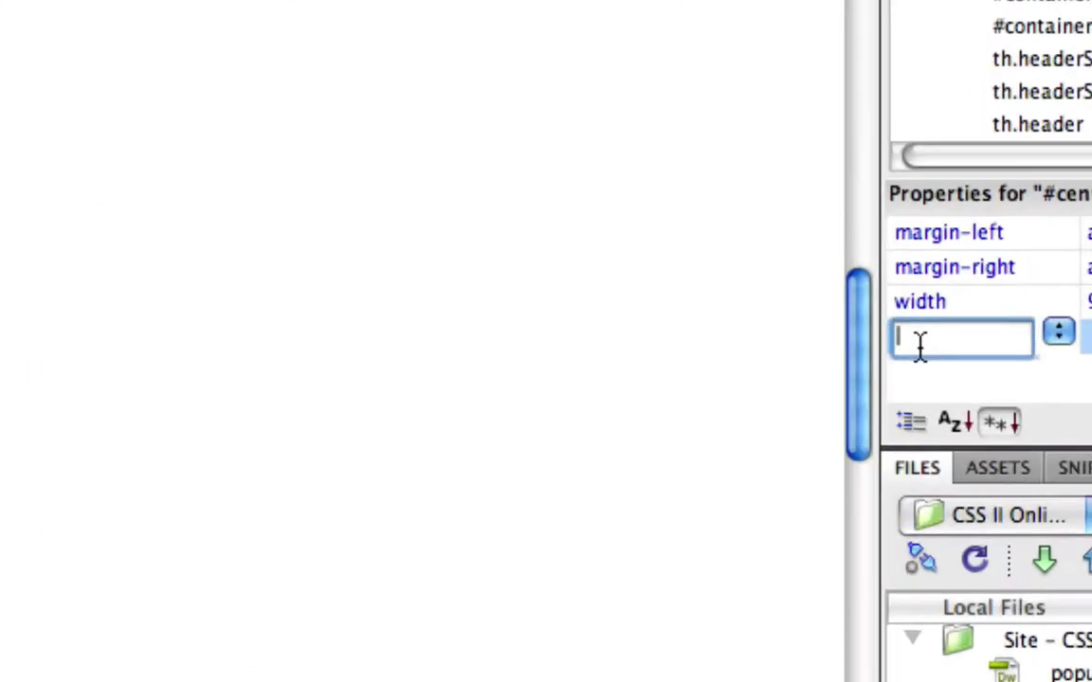
text(marg)
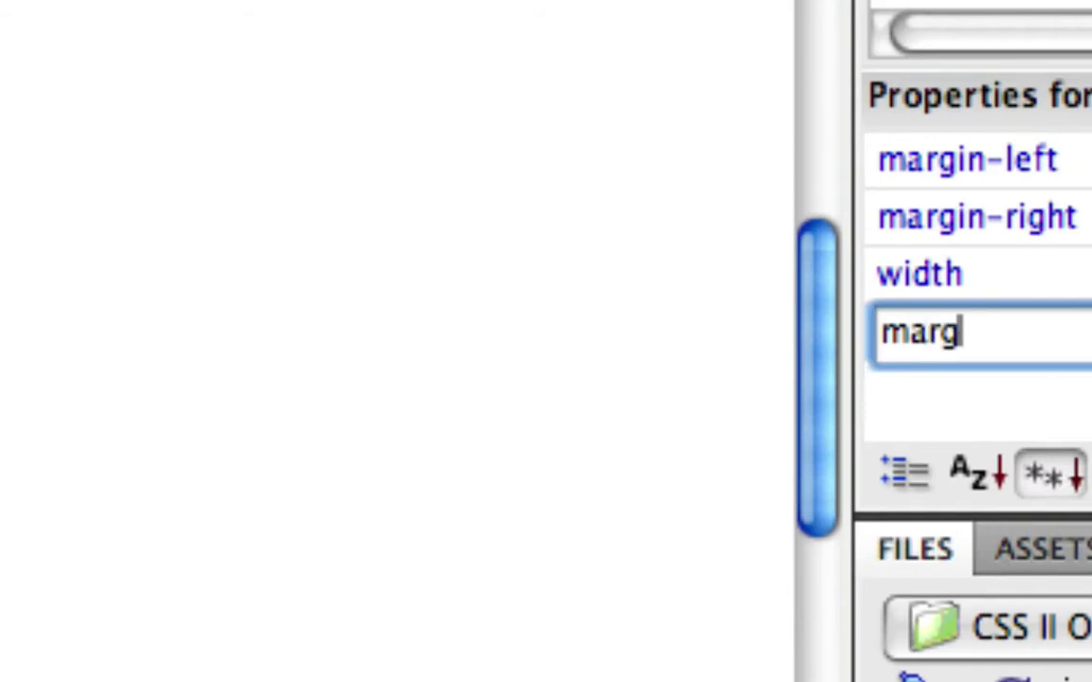
text(in)
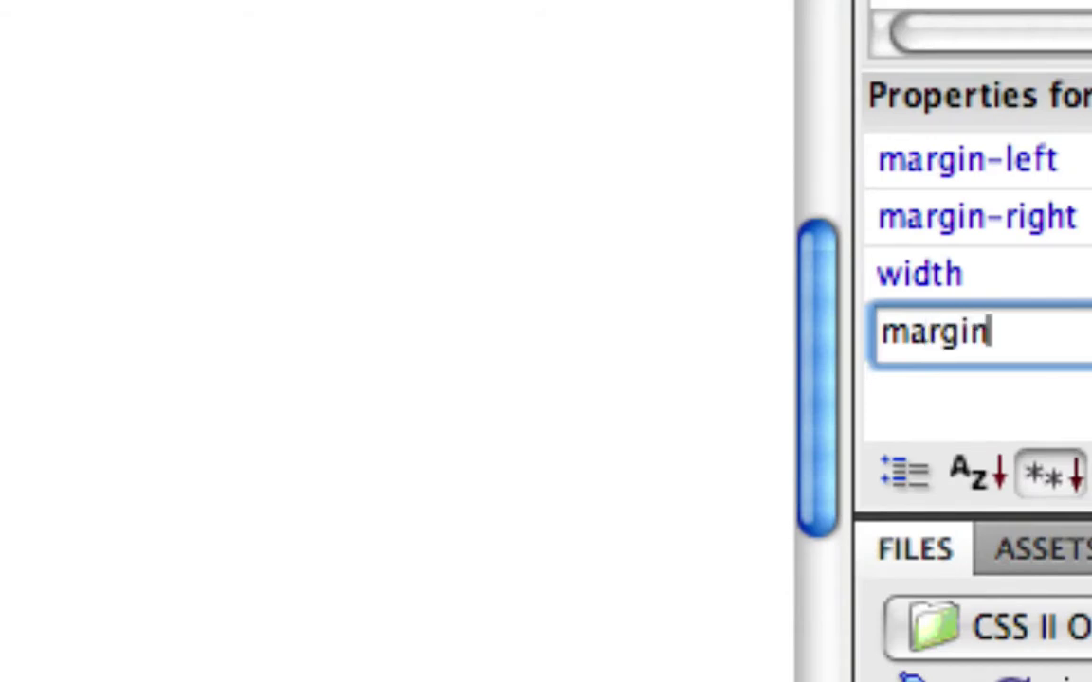
text(-top)
key(Tab)
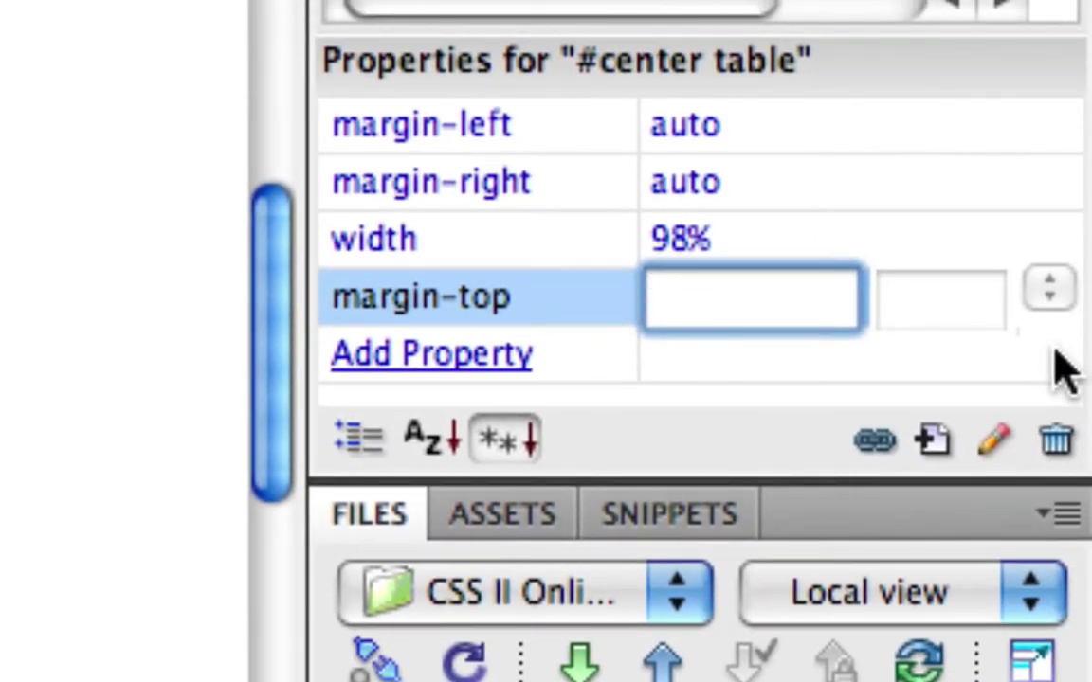
text(-1)
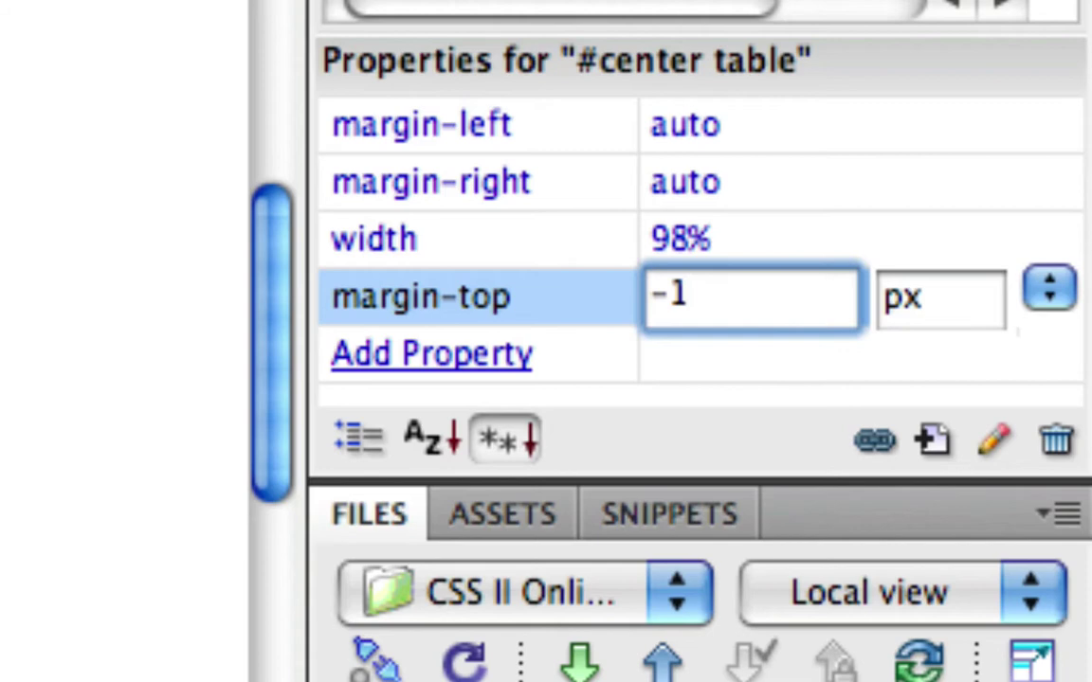
text(5)
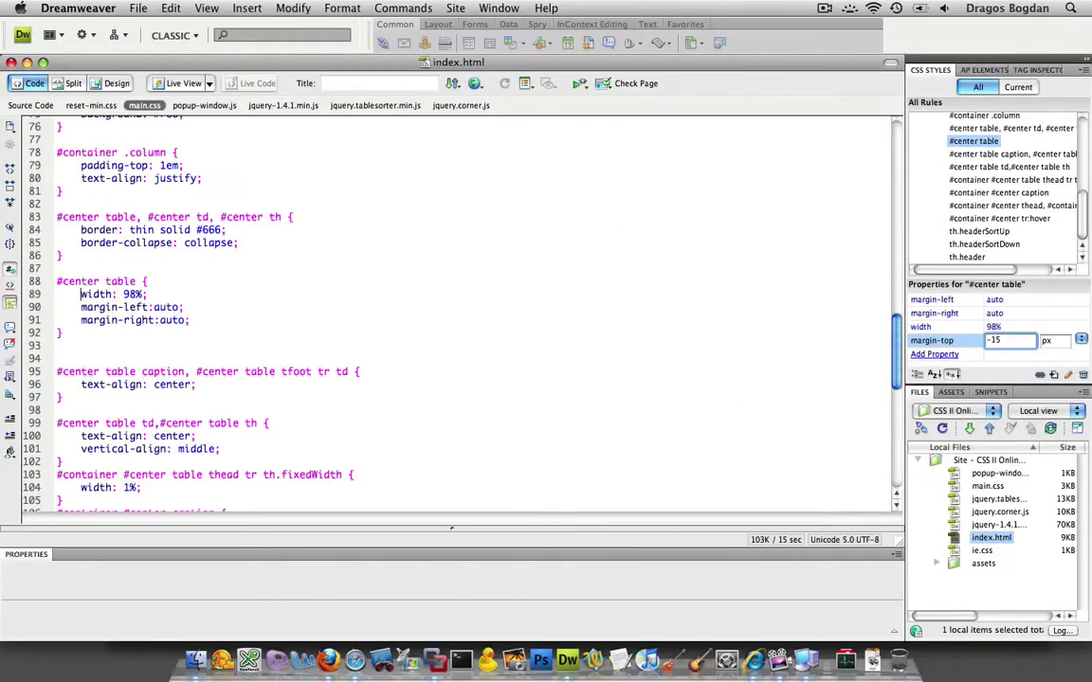
key(Return)
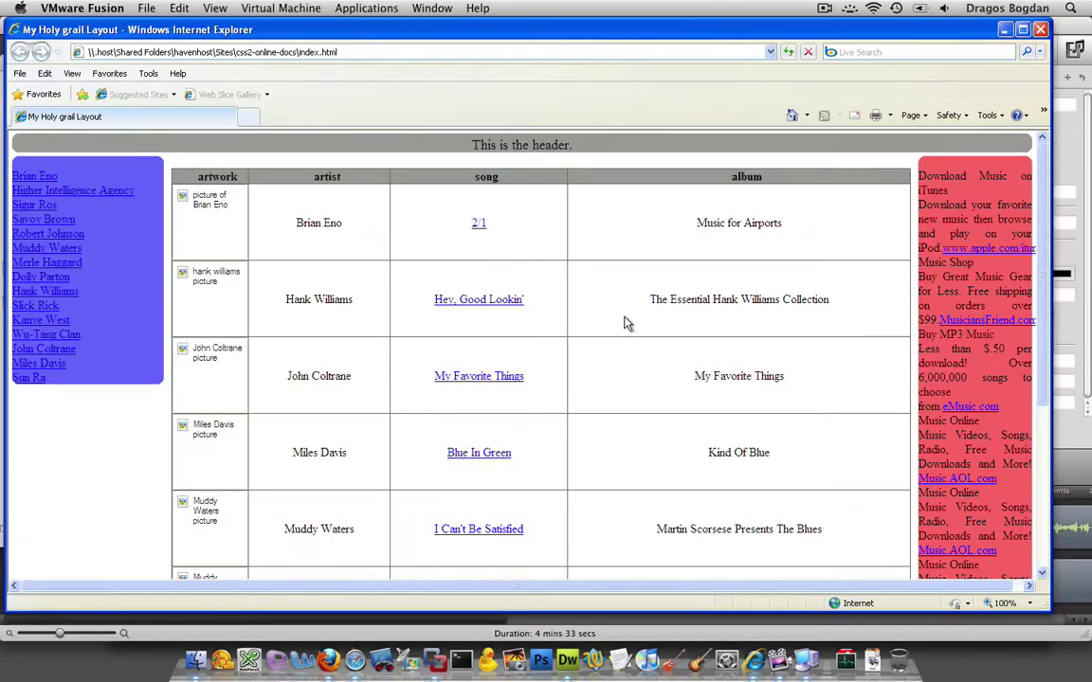
- Reload the Internet Explorer page to see the table raised toward the header
key(F5)
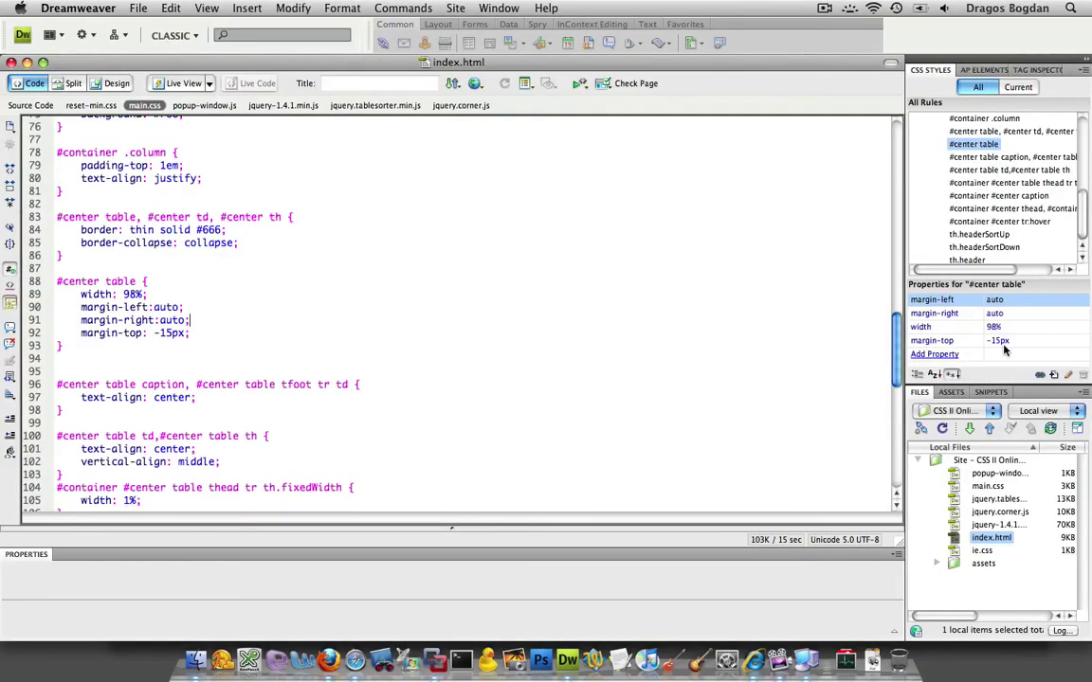
- Change the #center table margin-top to -16px and reload the page in Internet Explorer
click(1000, 341)
text(-18)
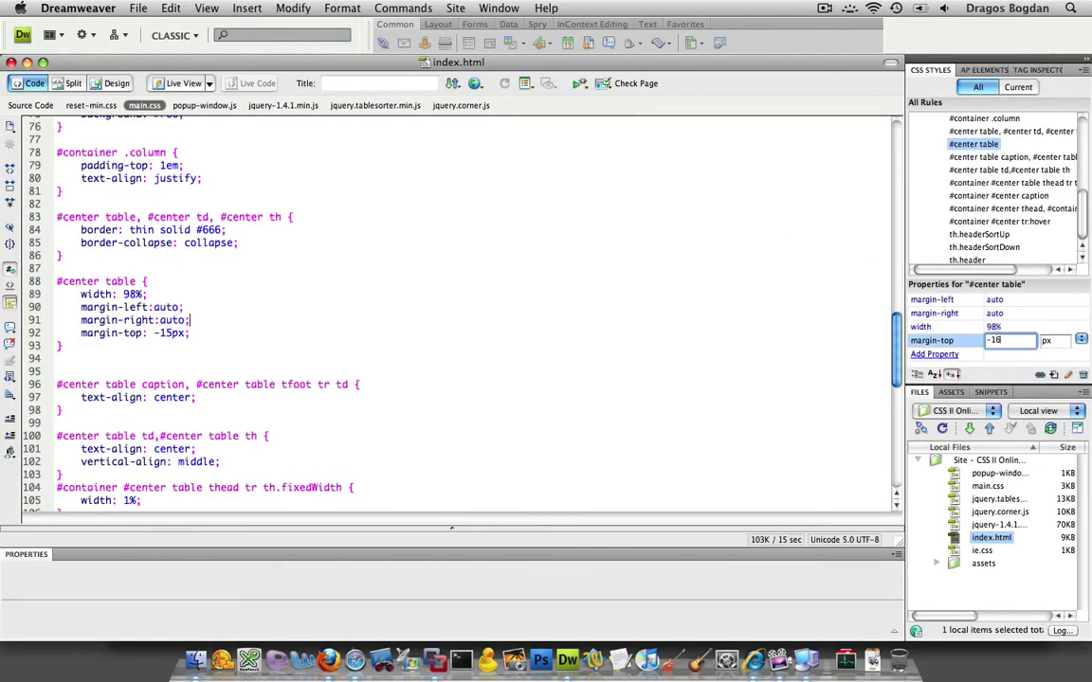
key(Return)
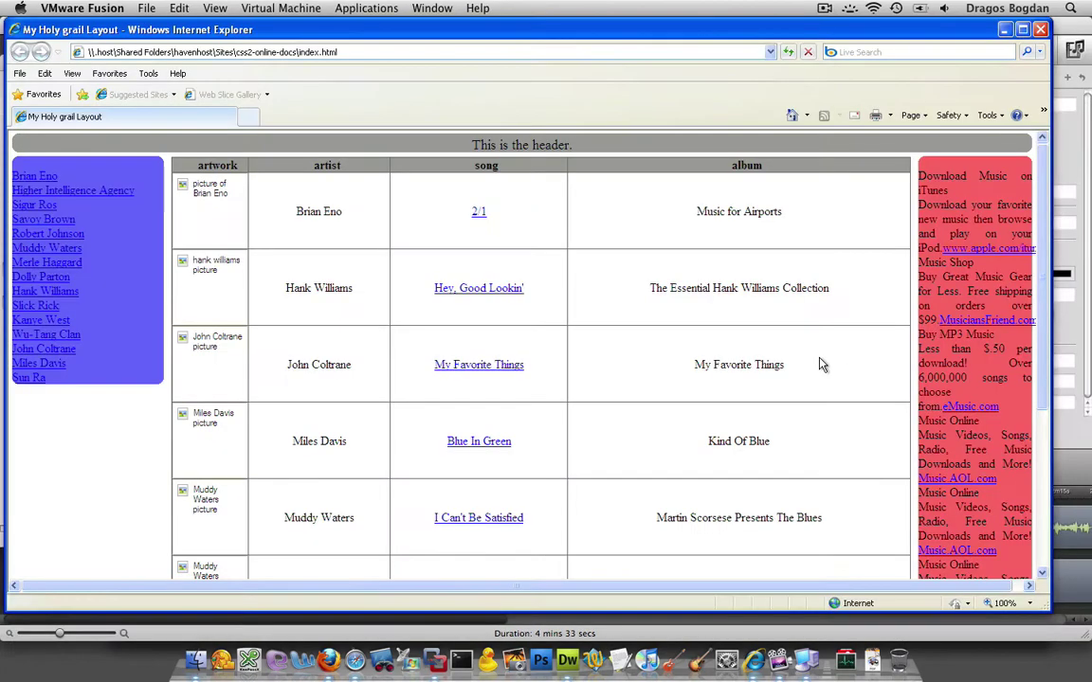
key(super+s)
key(super+Tab)
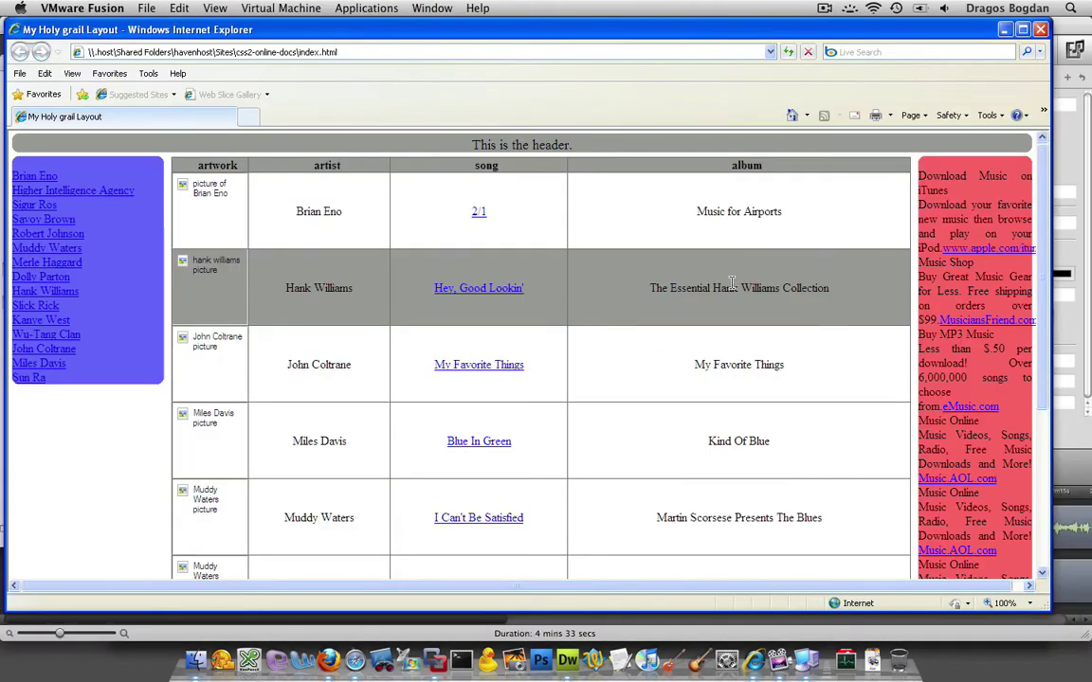
key(F5)
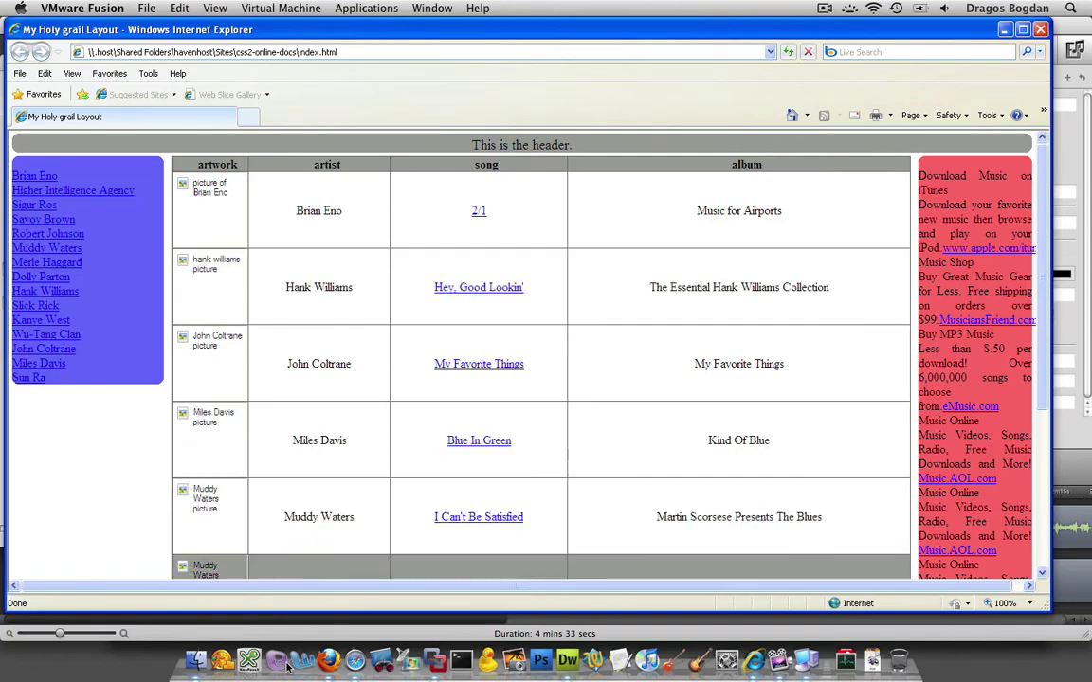
- Reload the page in Firefox, inspect it zoomed, and measure the 102 × 22 px gap above the table
click(328, 661)
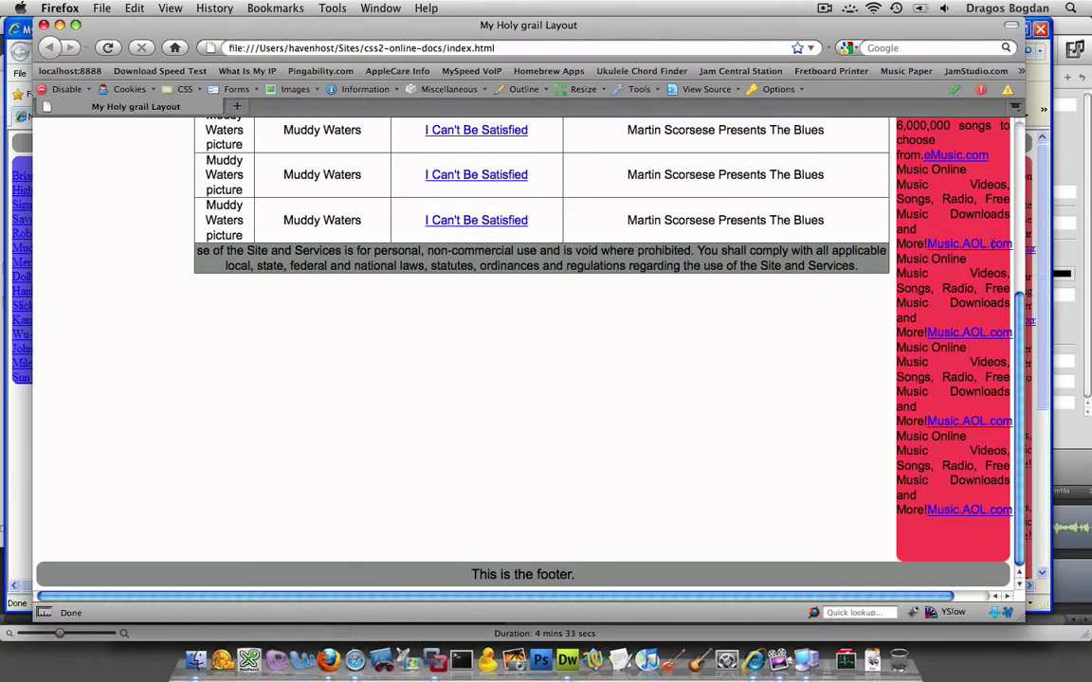
click(1019, 142)
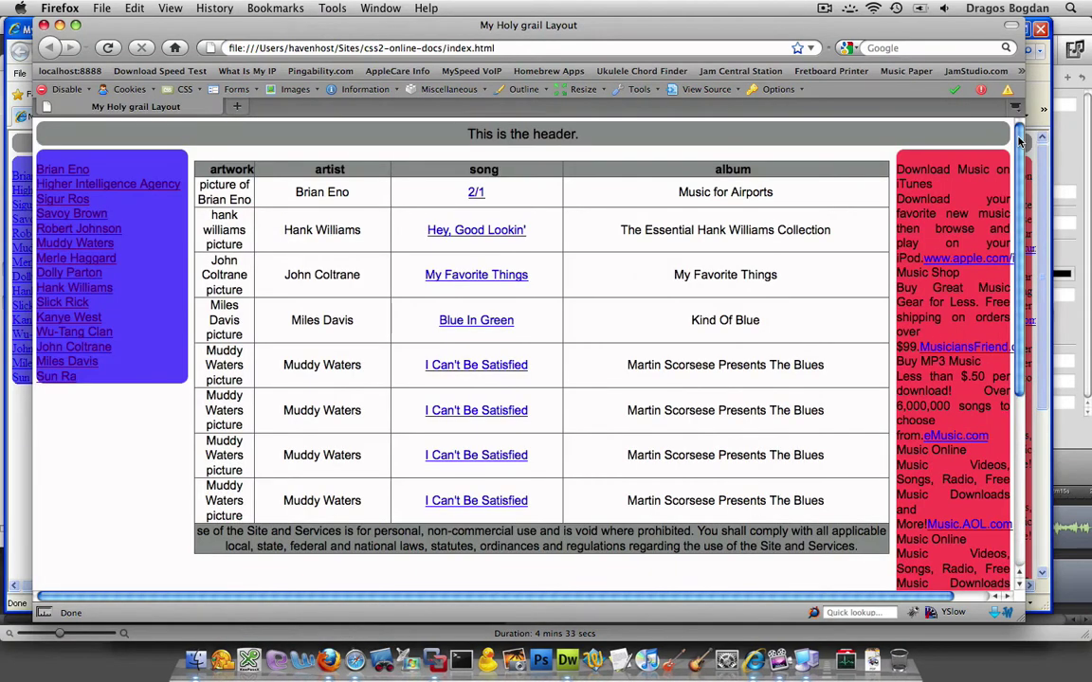
key(super+r)
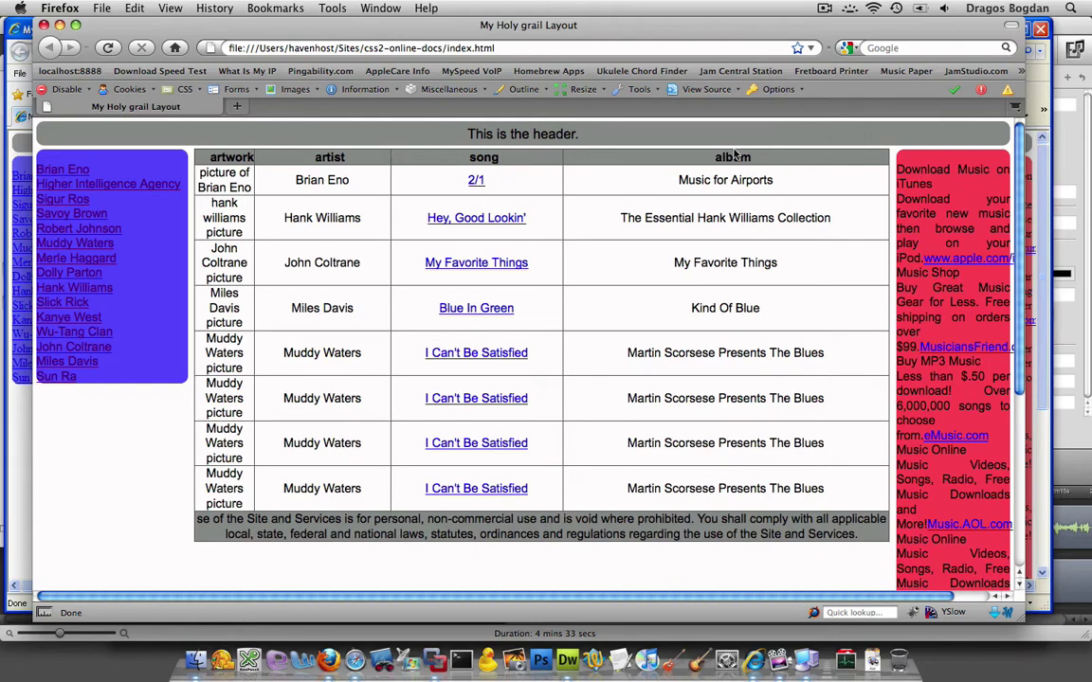
key(super+plus)
key(super+plus)
key(super+plus)
key(super+plus)
key(super+plus)
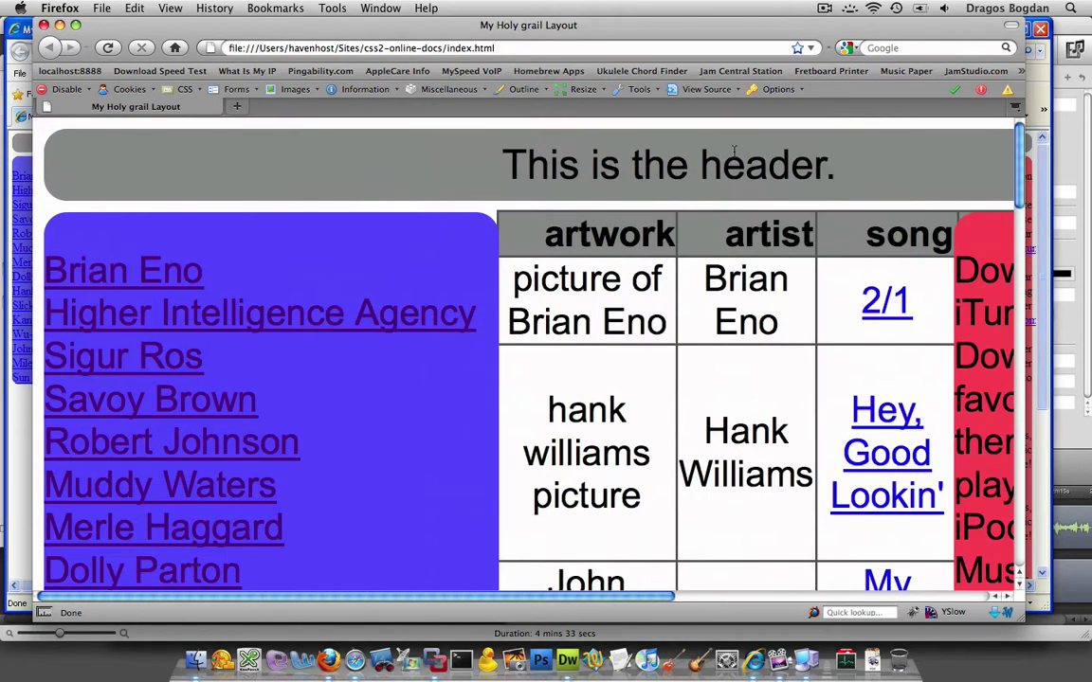
key(super+minus)
key(super+minus)
key(super+minus)
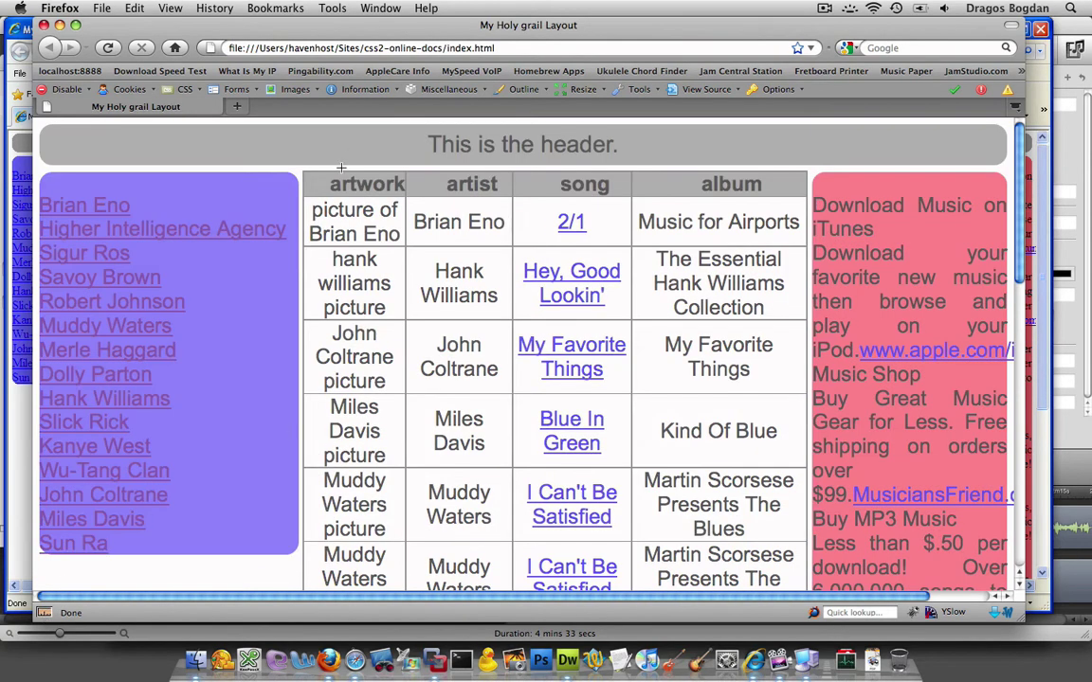
drag(339, 172, 209, 197)
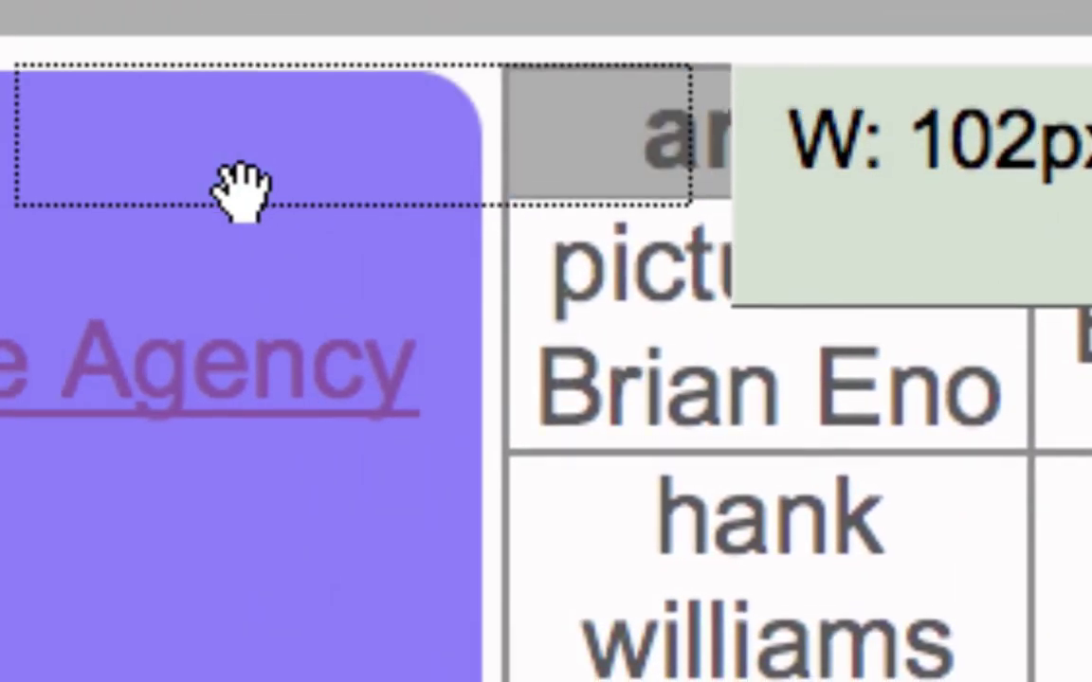
click(241, 190)
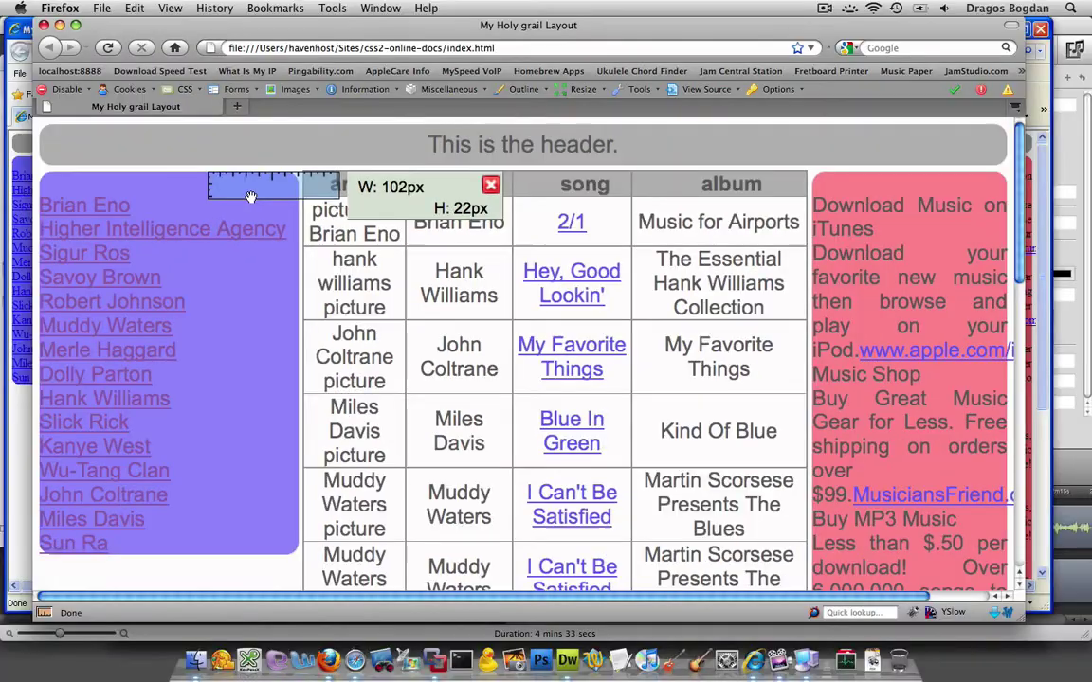
- Set the #center table margin-top back to -15px in main.css
key(super+Tab)
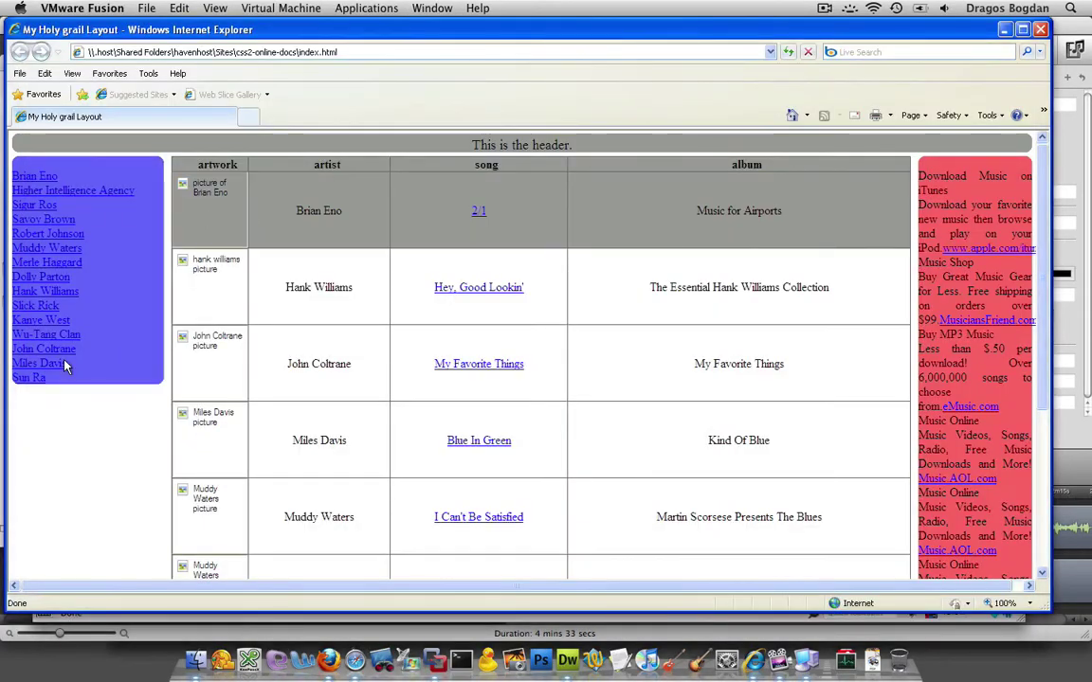
key(F9)
click(231, 339)
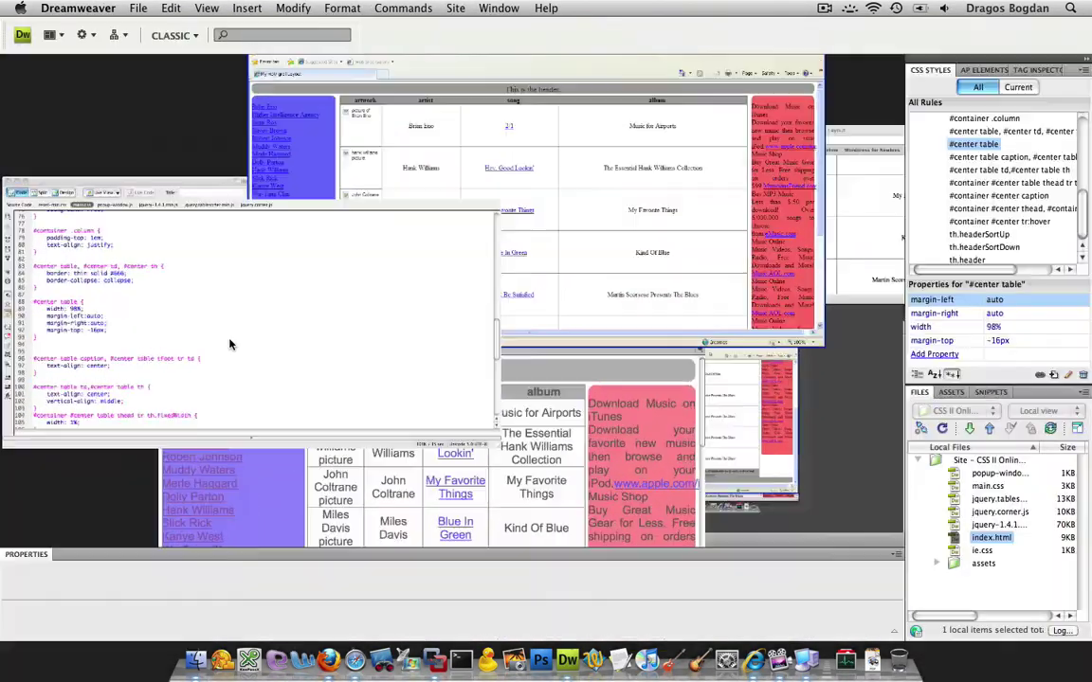
click(997, 341)
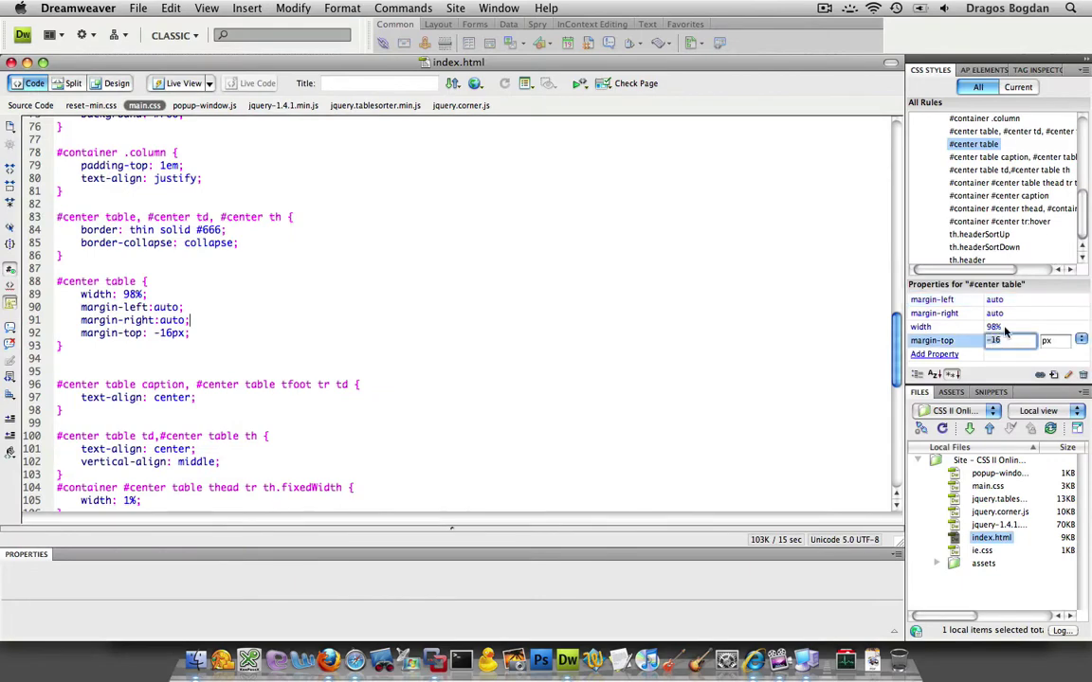
key(BackSpace)
key(Return)
key(super+Tab)
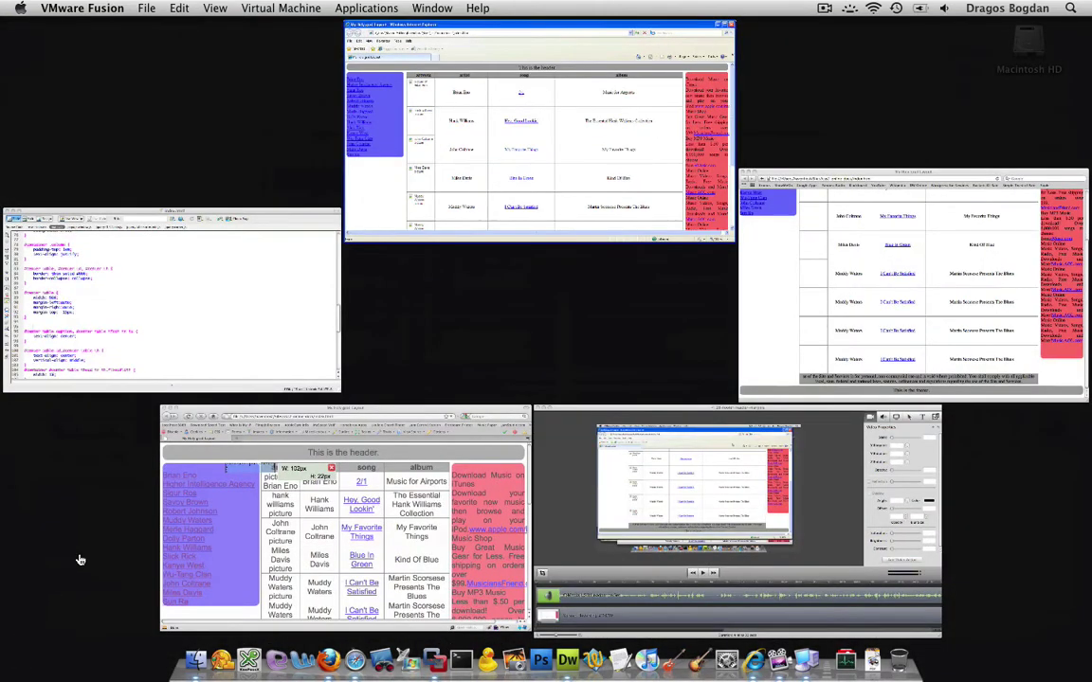
- In Firefox, measure the table header against the left column at 37 × 20 px
click(275, 548)
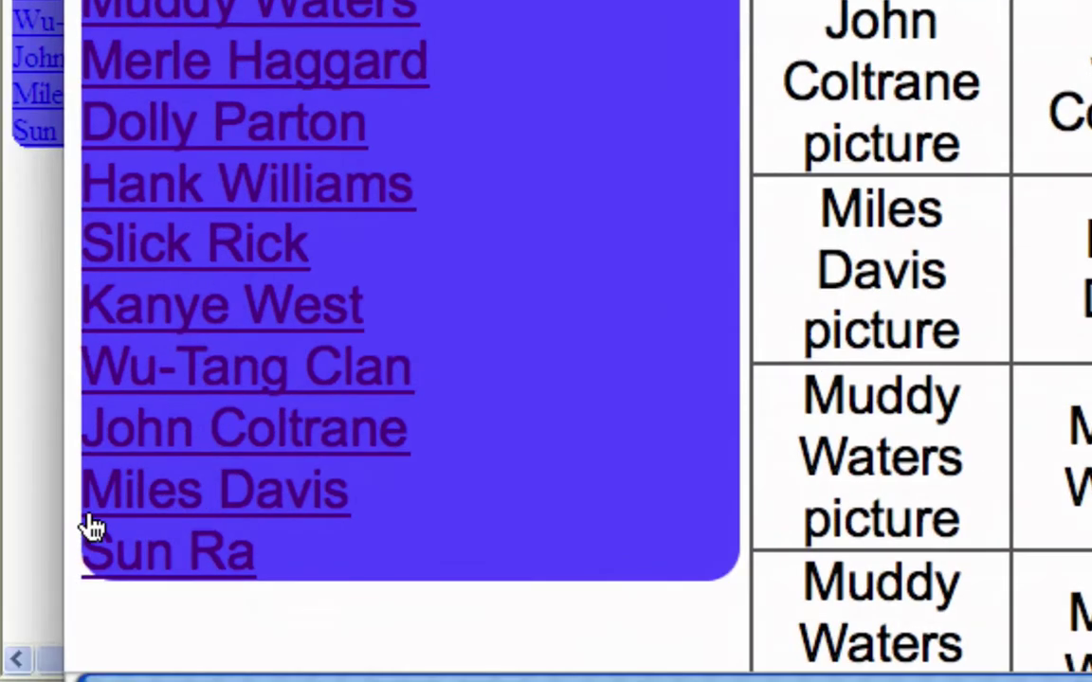
click(80, 599)
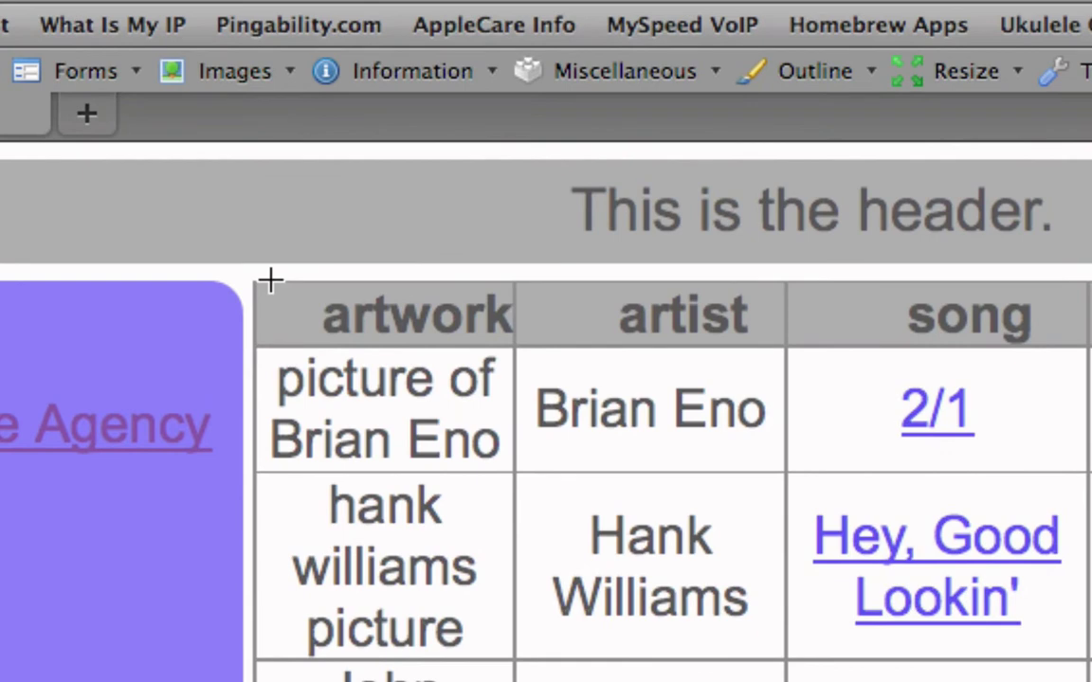
drag(275, 279, 238, 299)
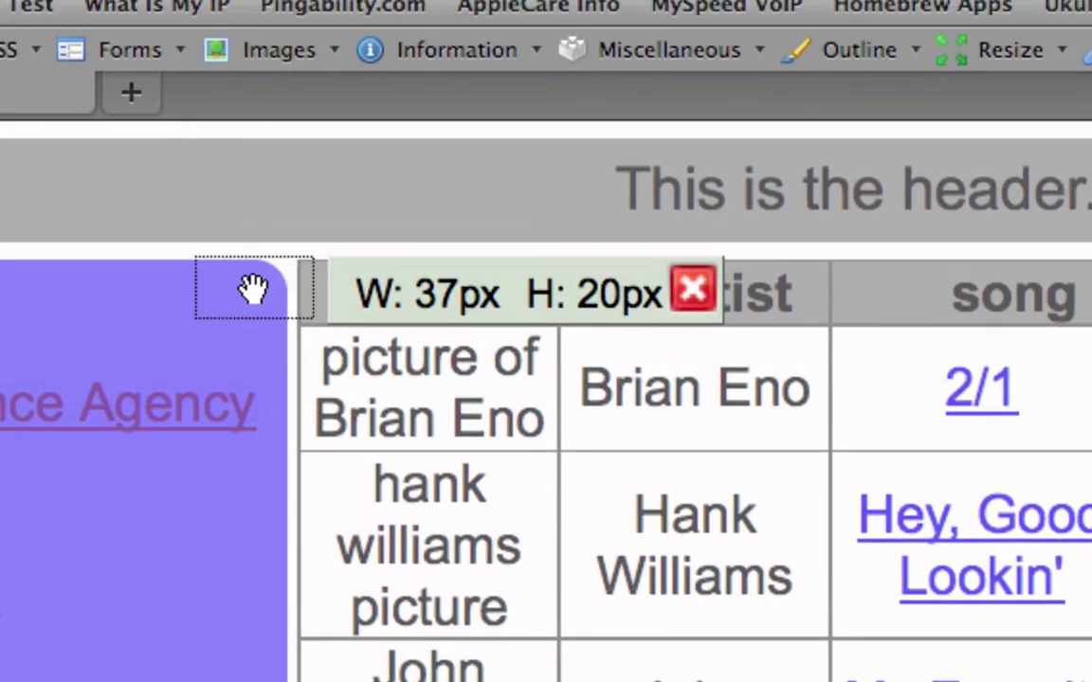
click(254, 290)
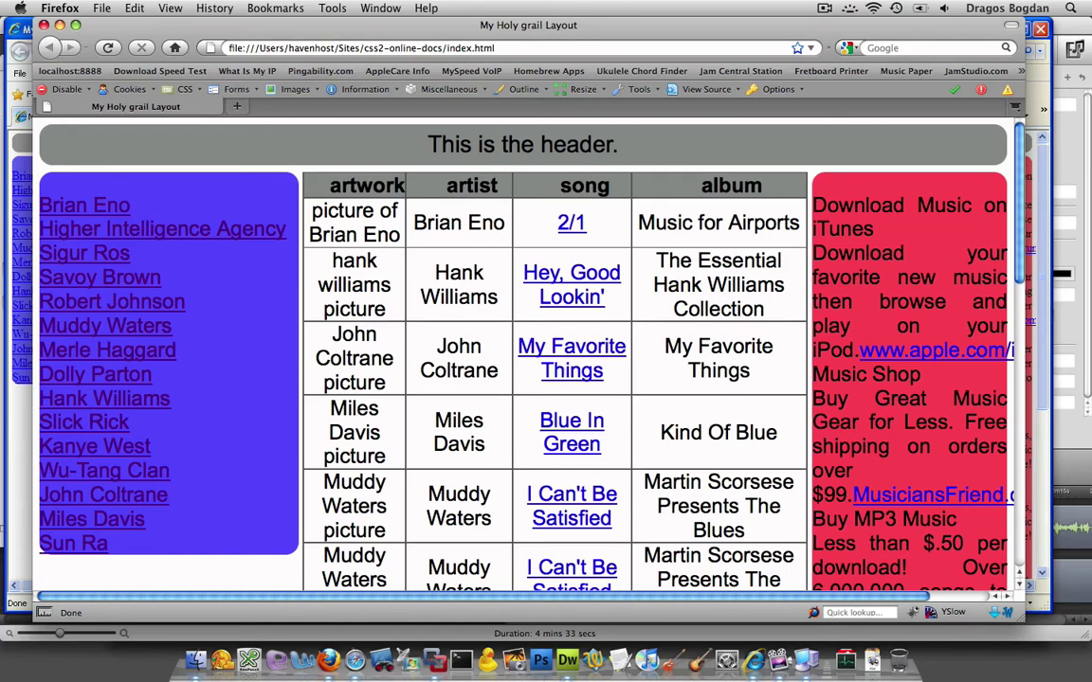
- Compare the Safari page with Internet Explorer, then narrow the Safari window to test reflow
click(354, 661)
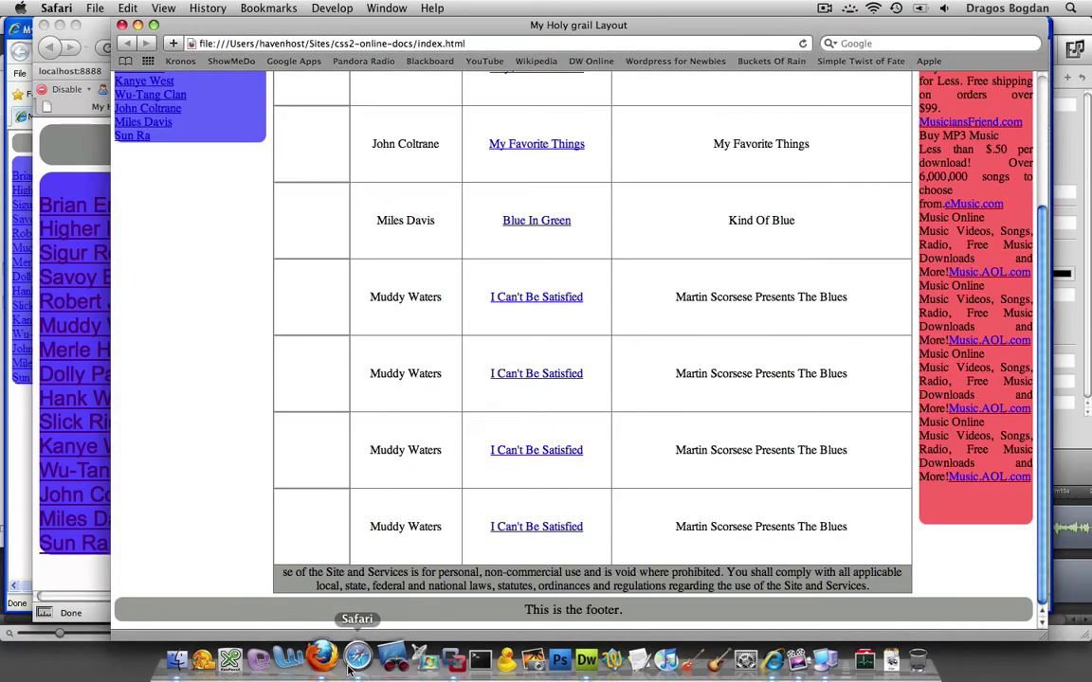
click(1049, 95)
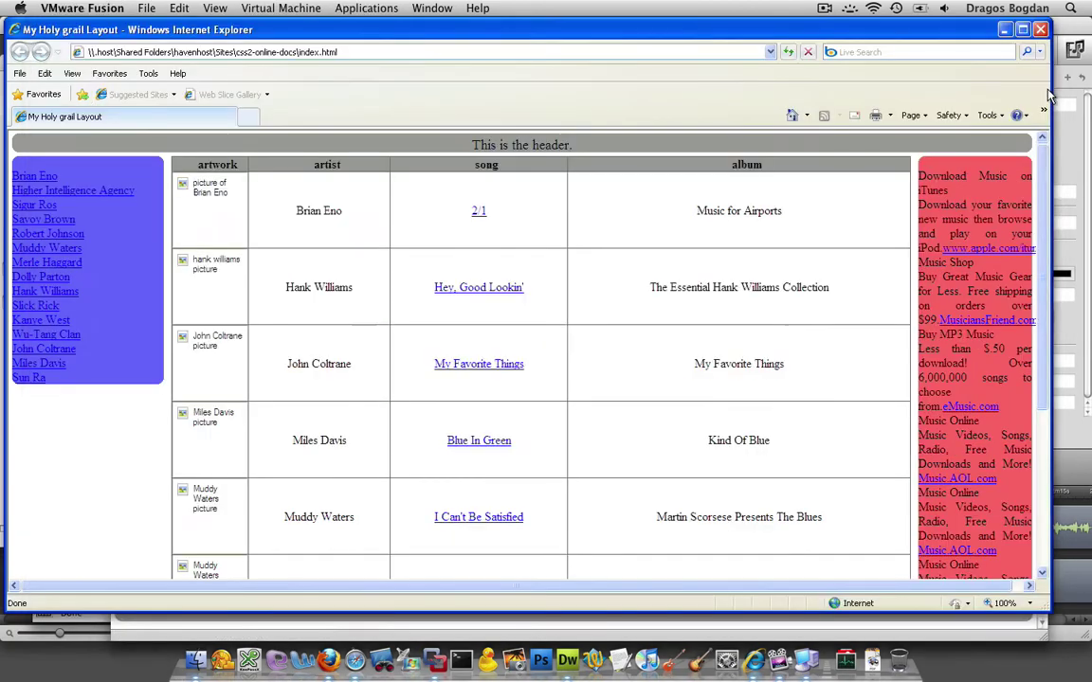
click(1047, 95)
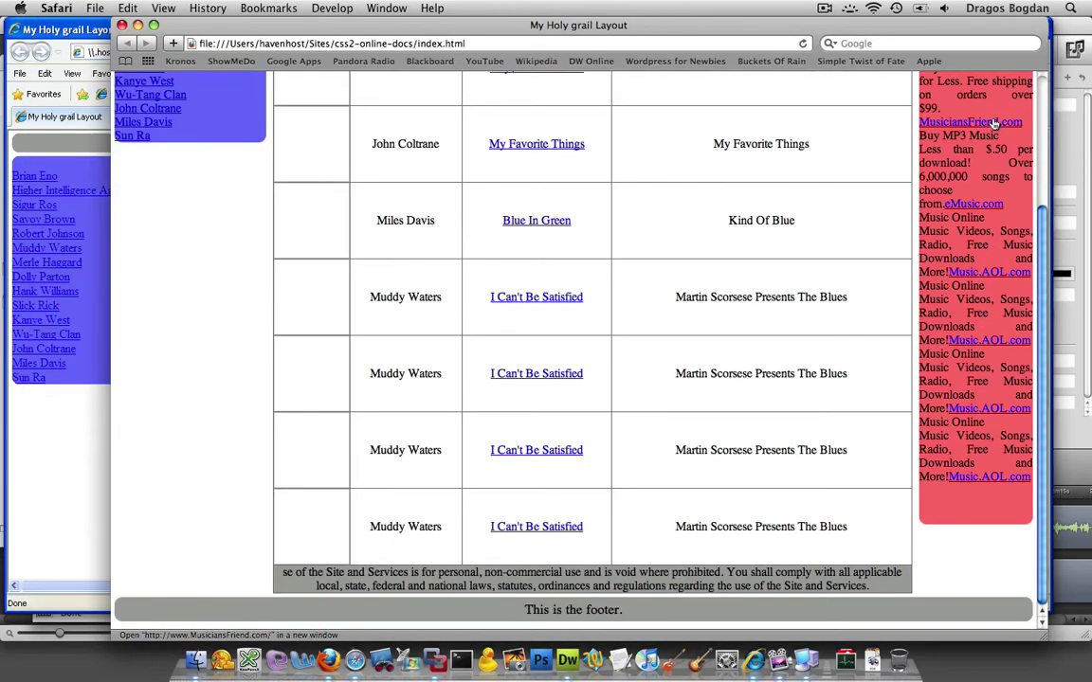
click(1043, 95)
scroll(1043, 95, down, 1)
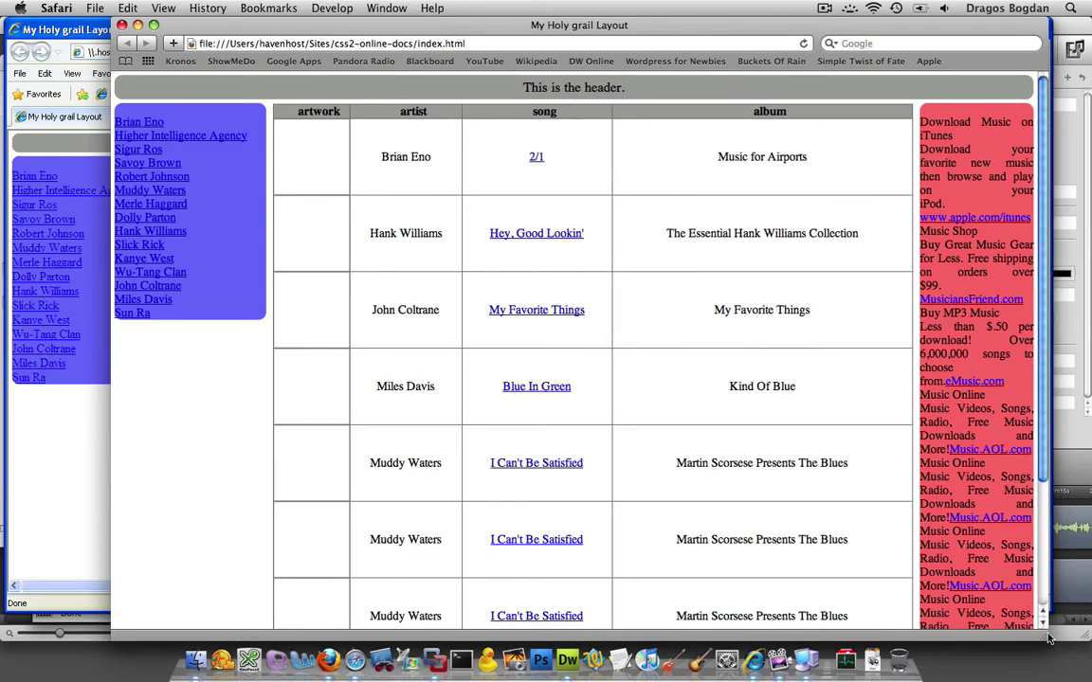
drag(1033, 630, 927, 633)
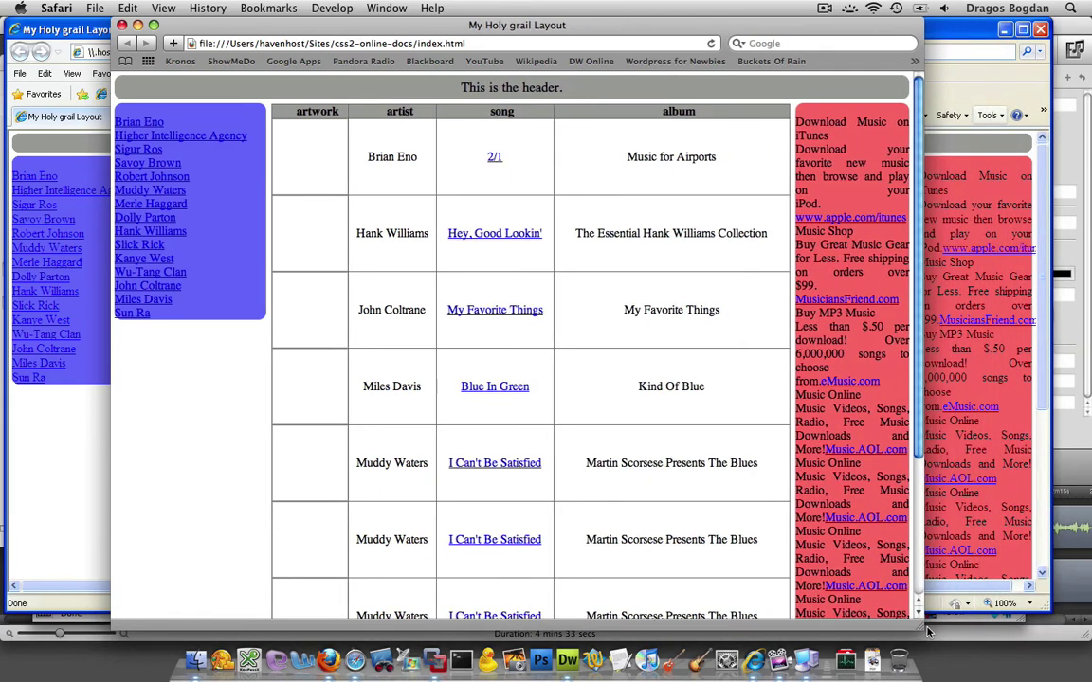